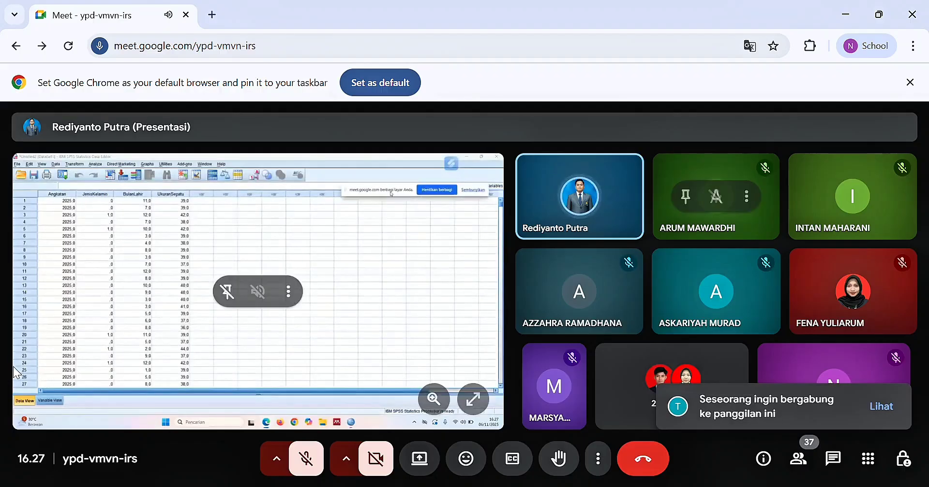
Turn the meeting camera on and back off
left_click(386, 470)
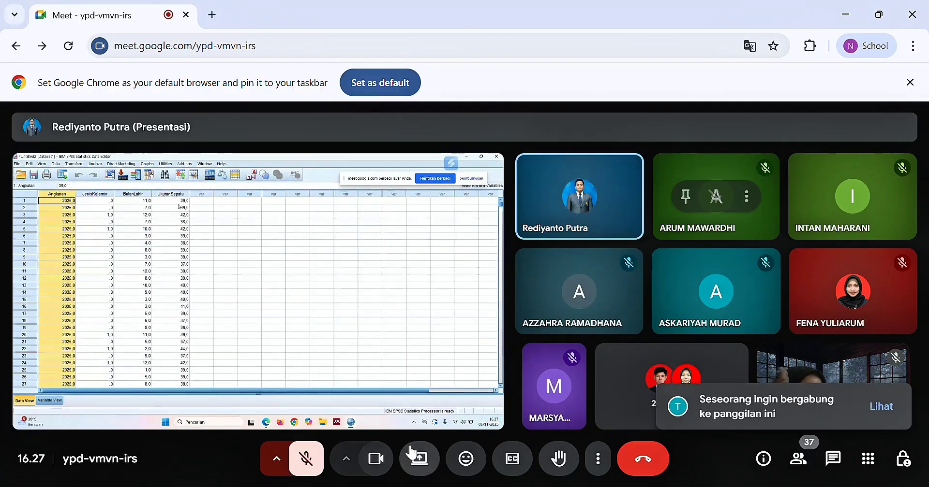
left_click(385, 464)
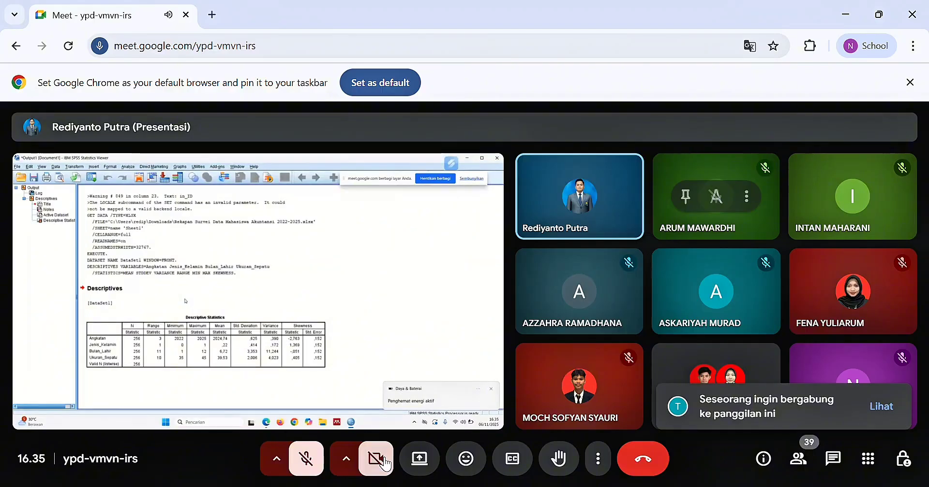
Enlarge the shared presentation to full screen and examine the Descriptive Statistics table in the output
mouse_move(377, 381)
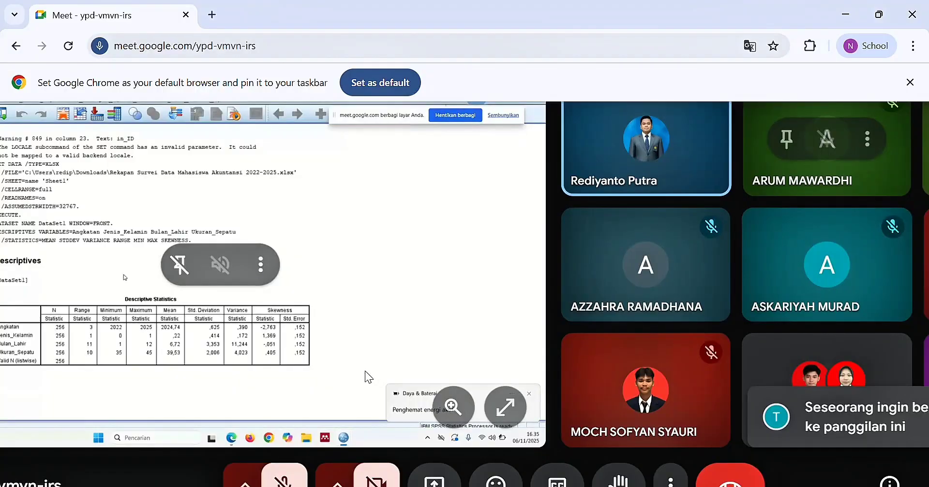
scroll(365, 370, "down", 3)
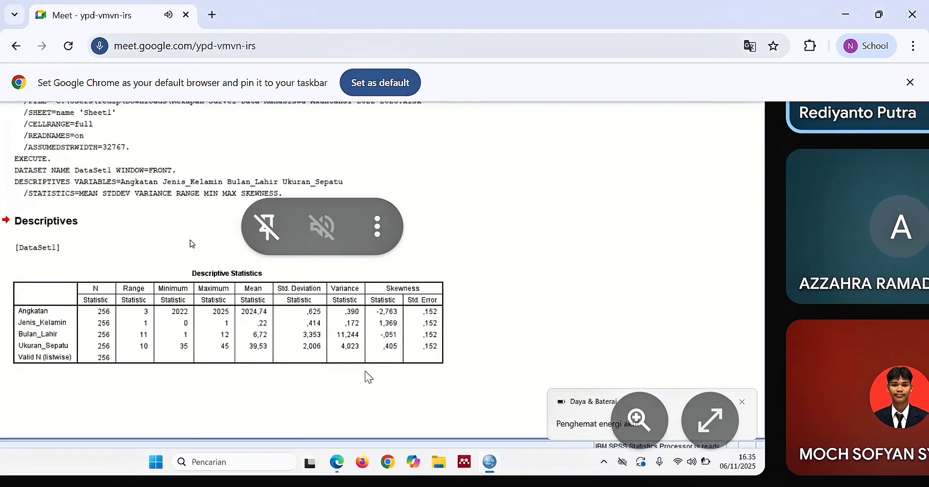
scroll(365, 371, "up", 3)
scroll(408, 316, "down", 5)
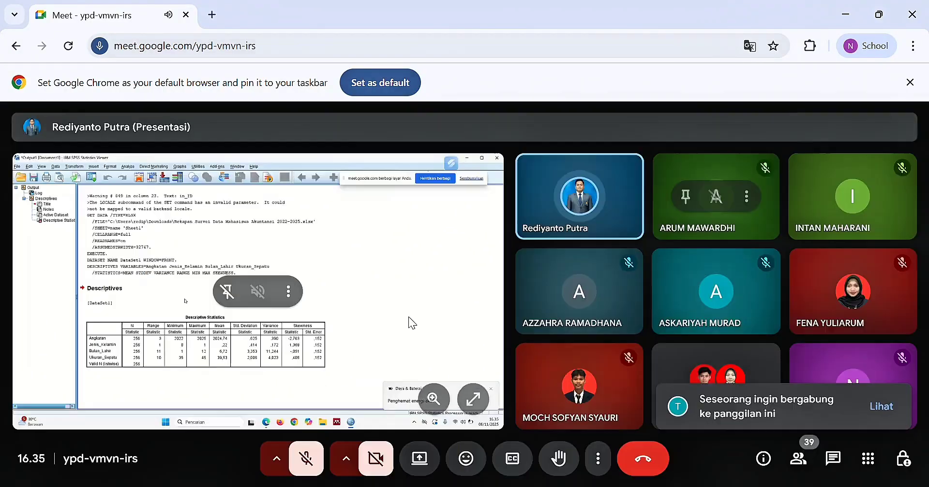
left_click(473, 399)
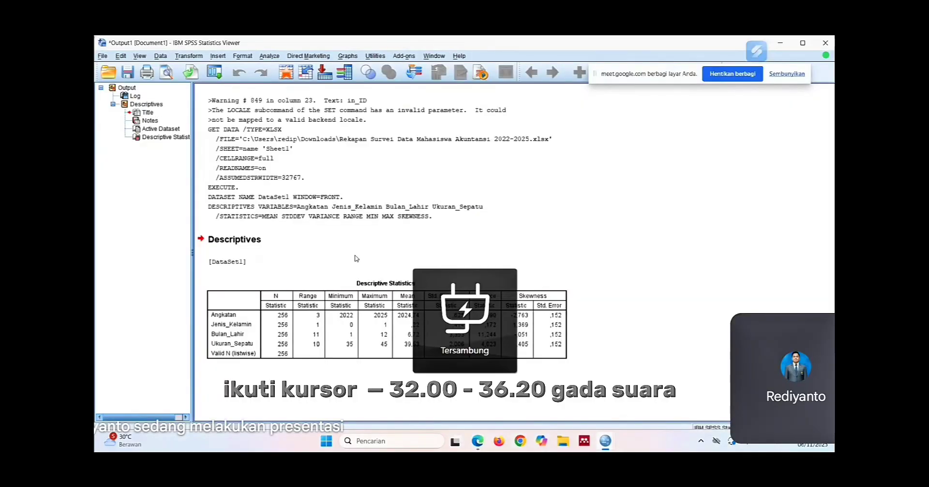
left_click(322, 259)
left_click(315, 302)
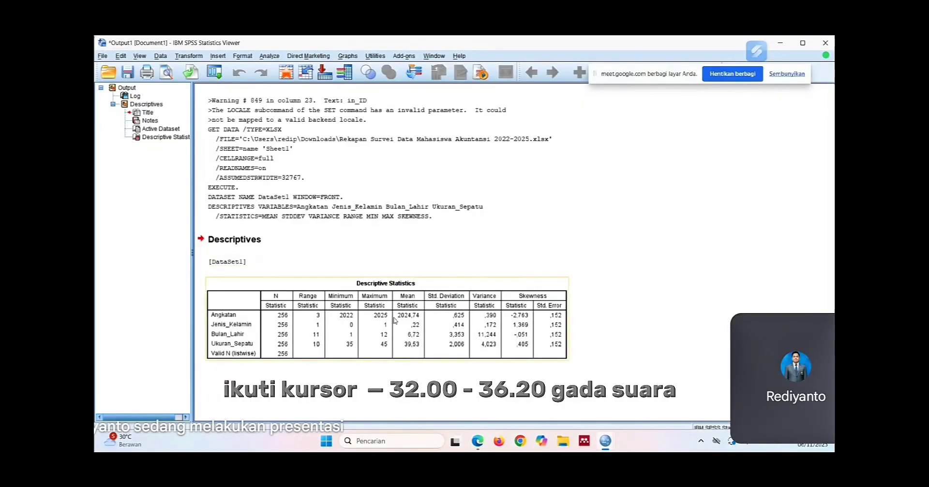
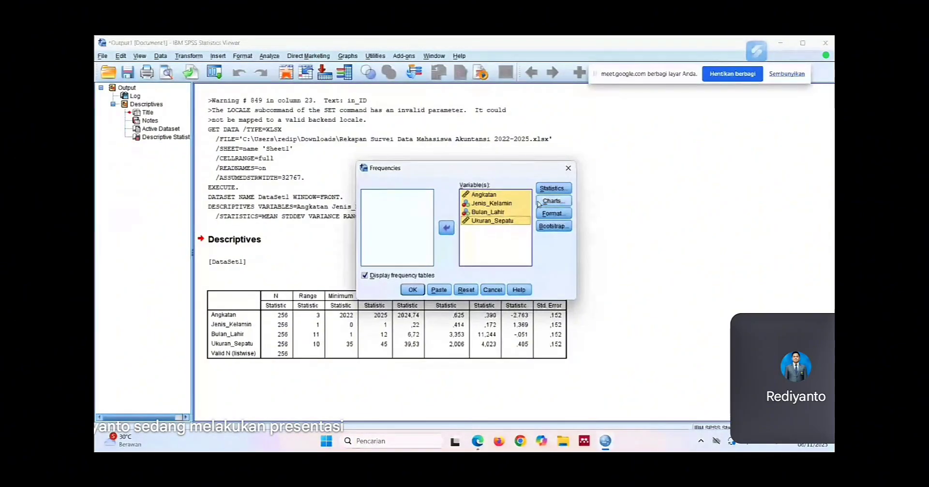
Request the mean, median and mode in the frequencies statistics for Angkatan, Jenis_Kelamin, Bulan_Lahir and Ukuran_Sepatu
left_click(569, 189)
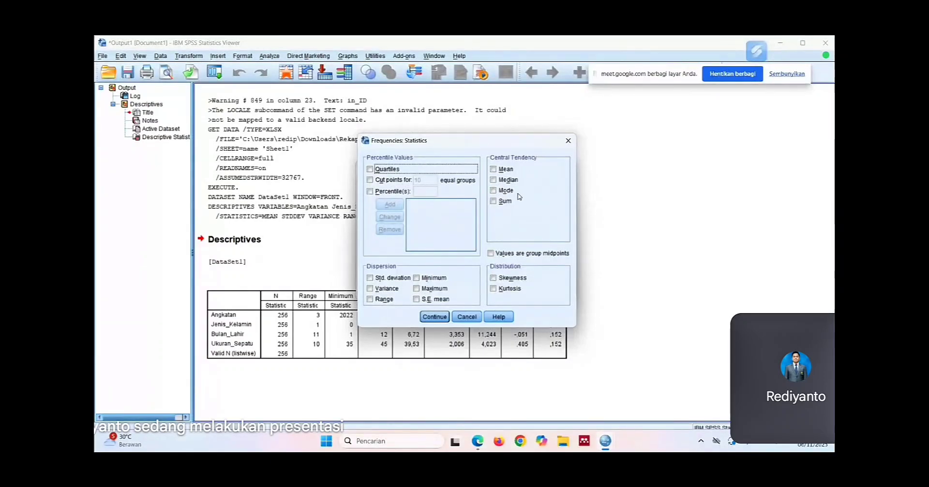
left_click(508, 169)
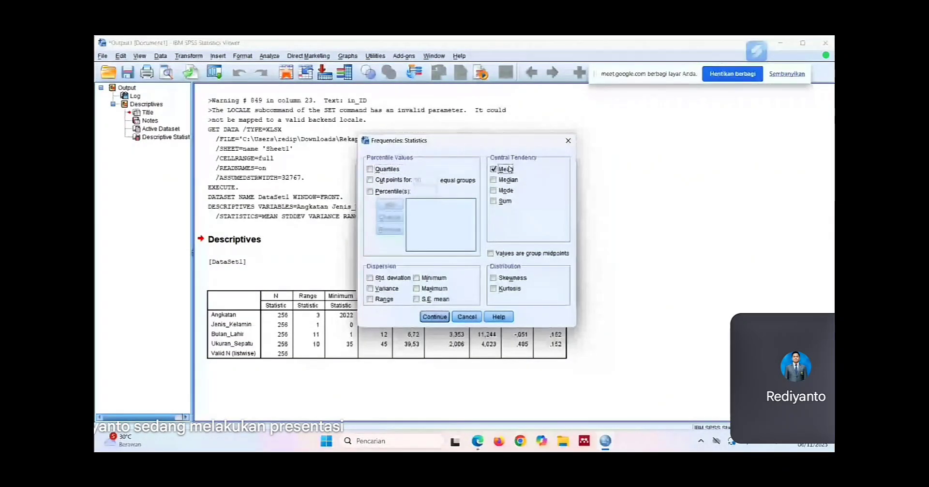
left_click(506, 180)
left_click(504, 191)
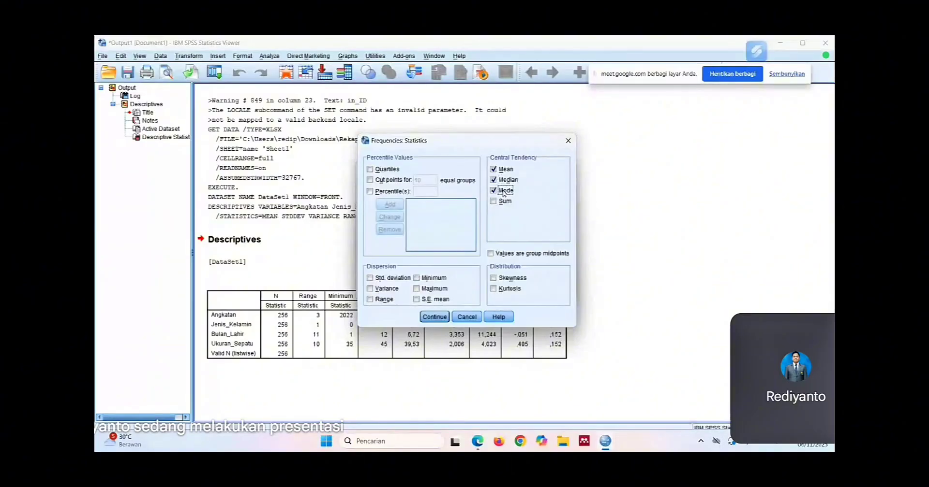
Add standard deviation, variance, range, maximum, minimum and skewness to the frequencies statistics and accept the selection
left_click(393, 278)
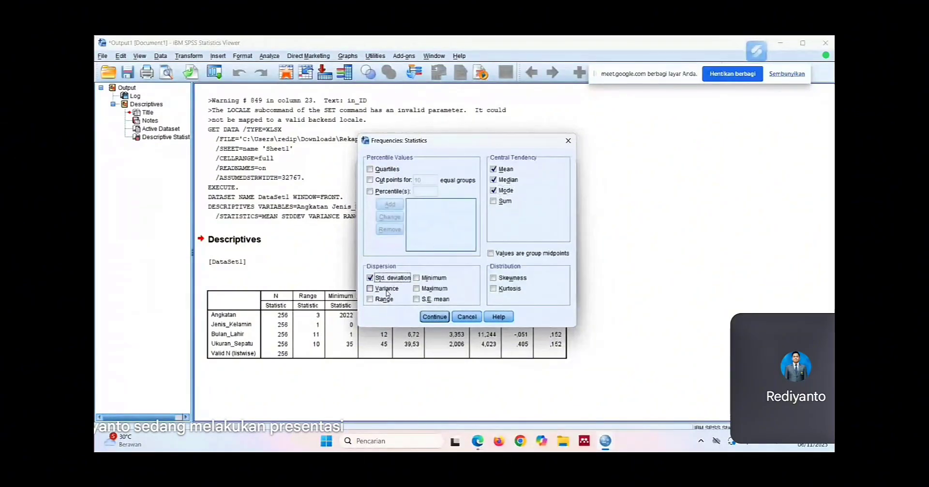
left_click(387, 292)
left_click(385, 300)
left_click(427, 289)
left_click(425, 278)
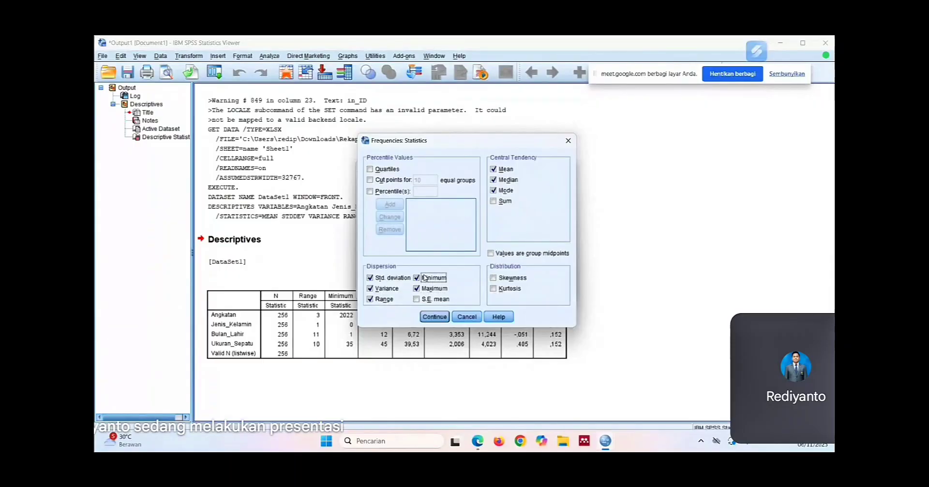
left_click(494, 278)
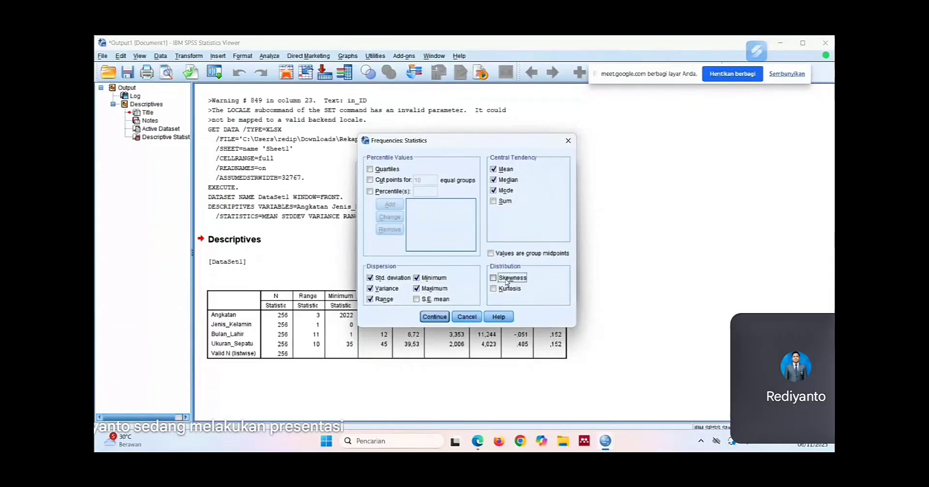
left_click(434, 318)
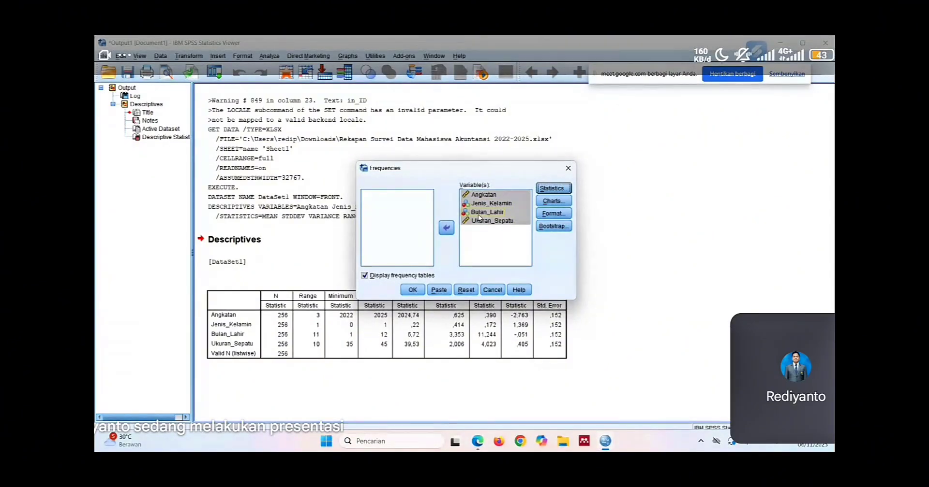
Add pie charts with percentages as chart values and run the Frequencies analysis
left_click(554, 200)
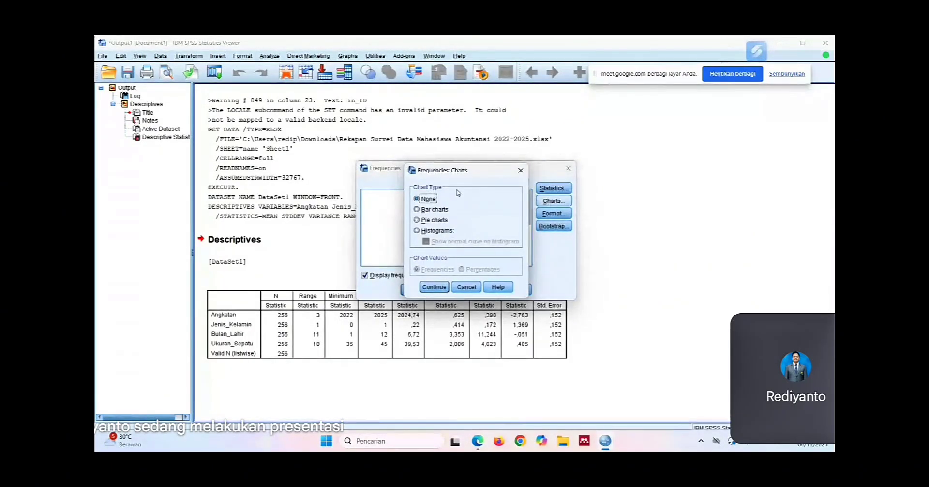
left_click(432, 221)
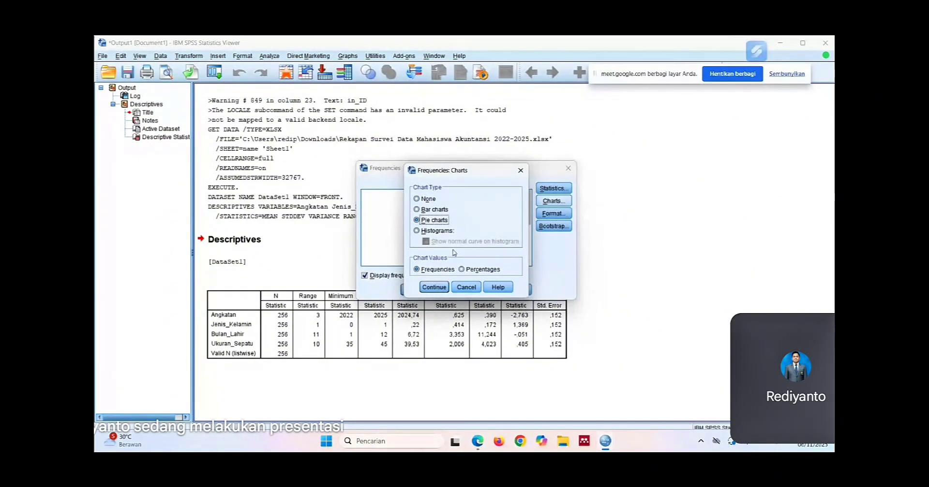
left_click(474, 271)
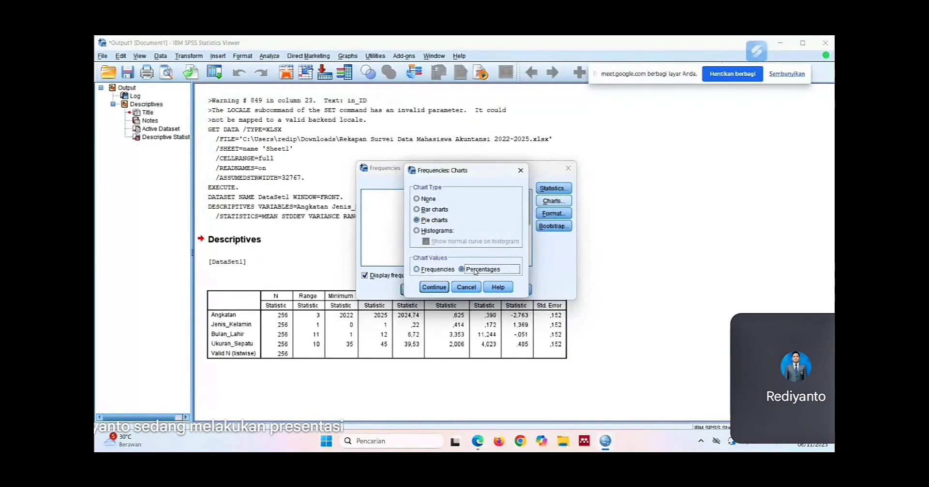
left_click(434, 288)
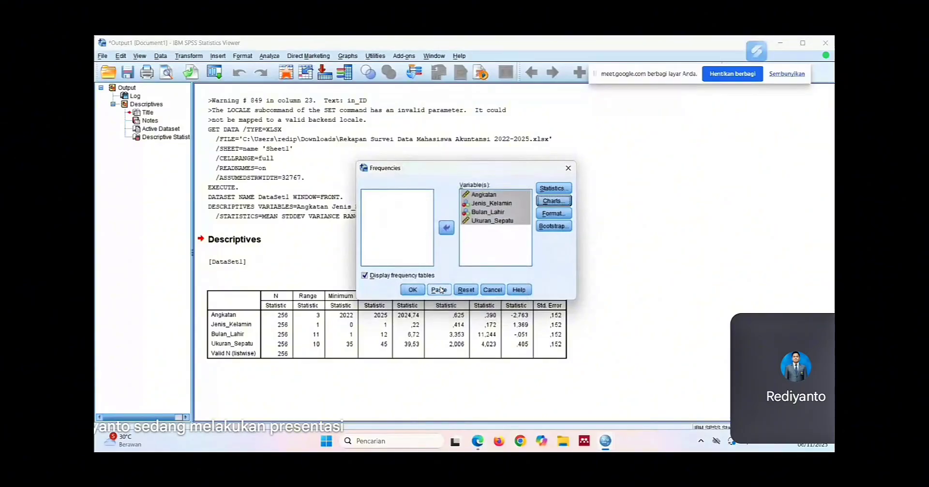
left_click(420, 290)
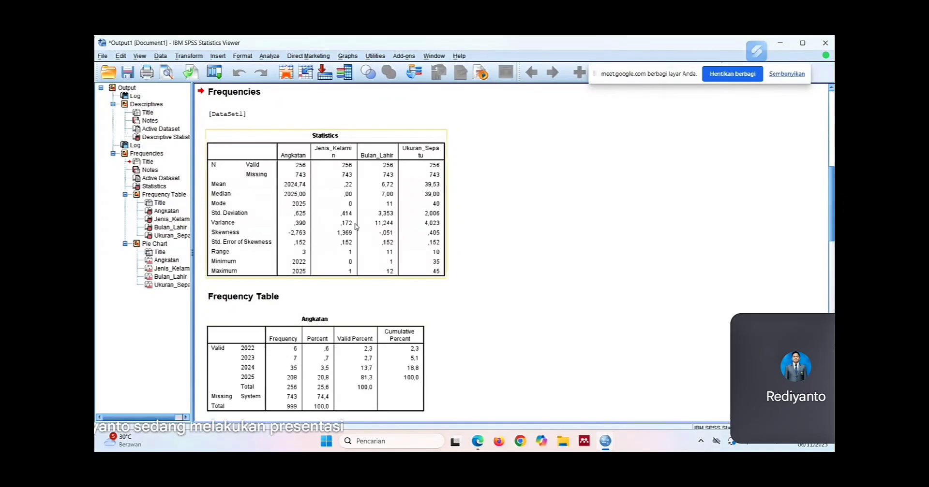
Examine the frequencies Statistics table and the Angkatan frequency table in the output
left_click(326, 332)
left_click(285, 282)
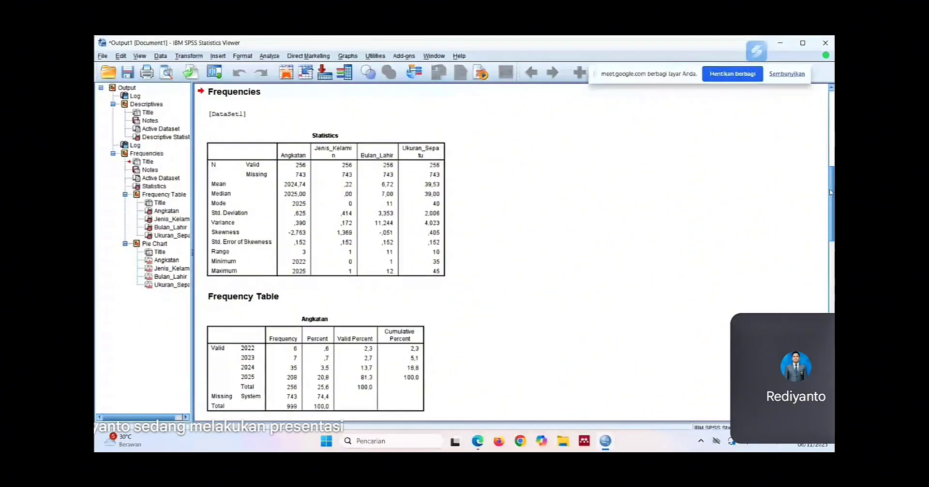
left_click_drag(830, 193, 831, 227)
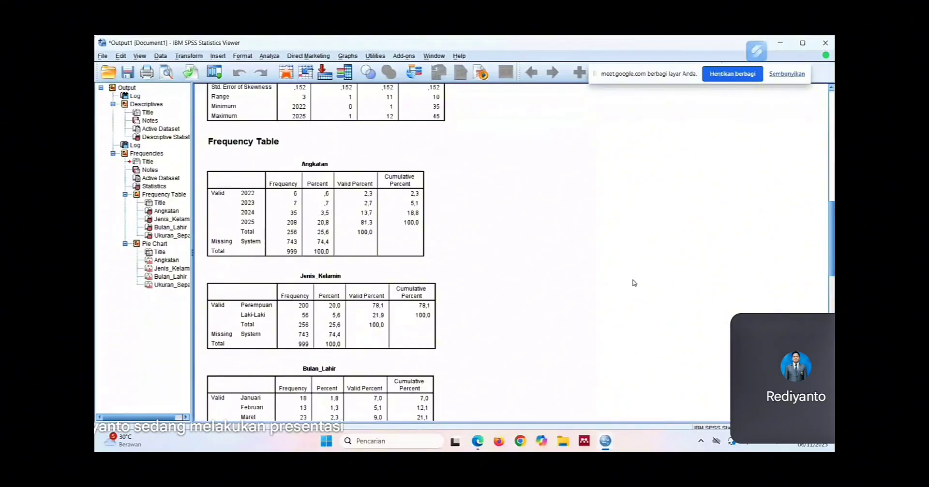
left_click(286, 193)
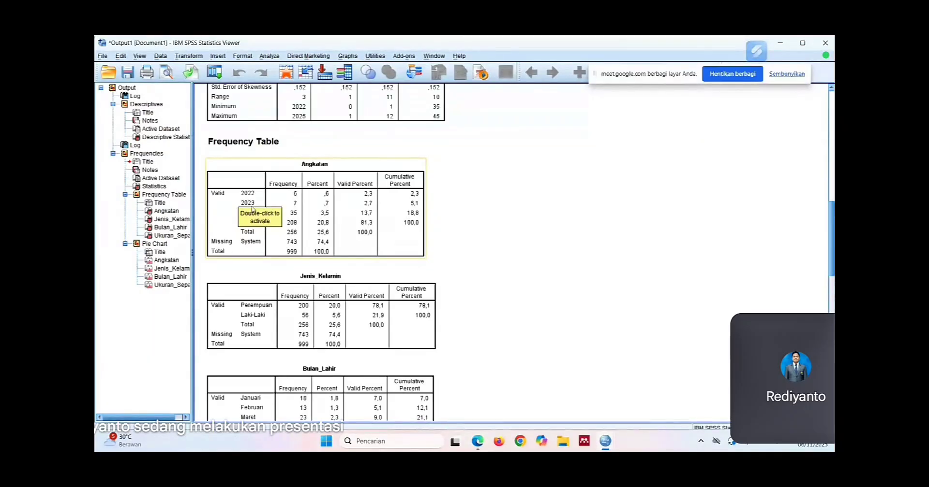
left_click(321, 265)
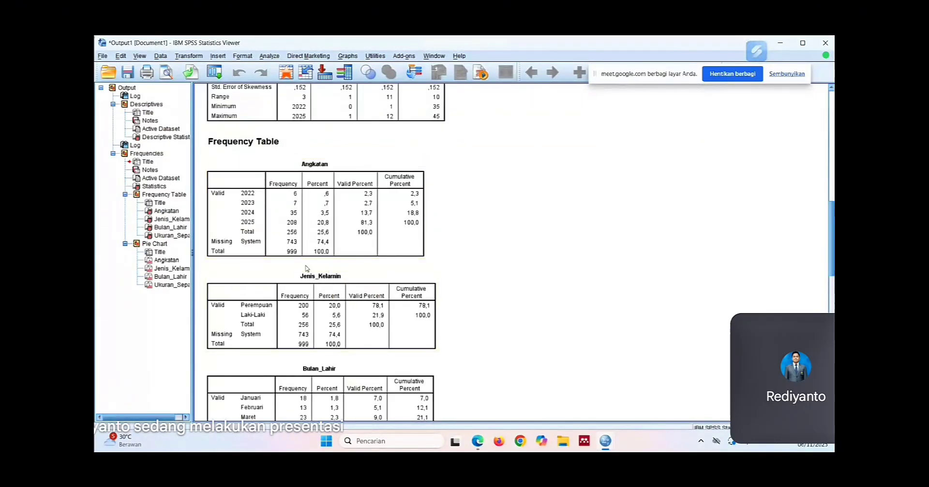
left_click(276, 226)
Check the Data Editor's rows past the last filled case for missing values, and return to the output document
mouse_move(605, 442)
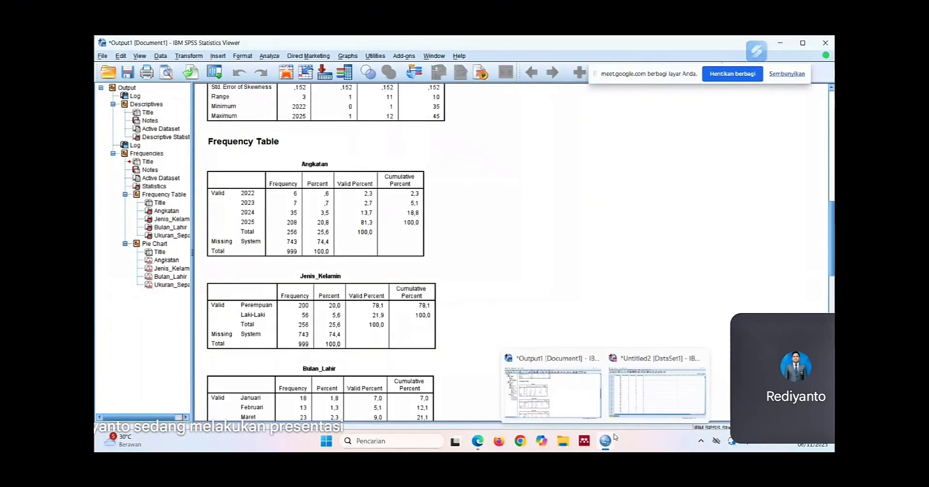
left_click(685, 365)
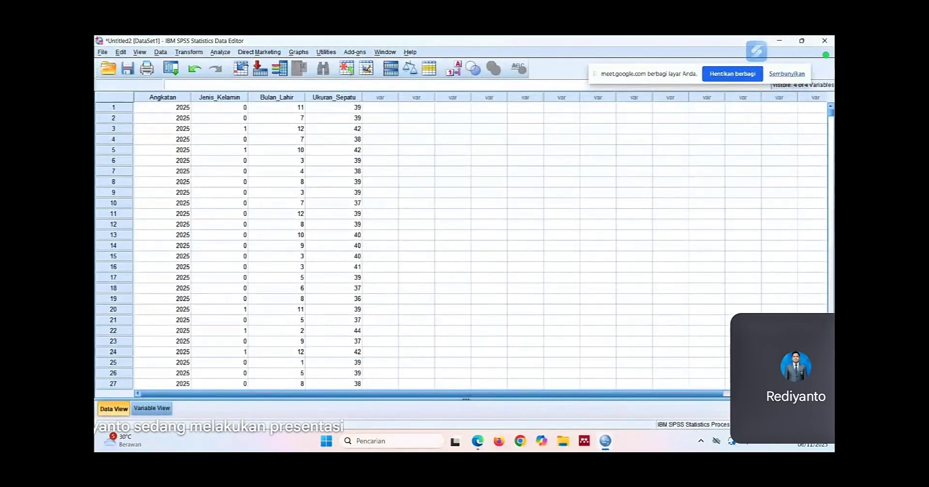
scroll(459, 242, "down", 20)
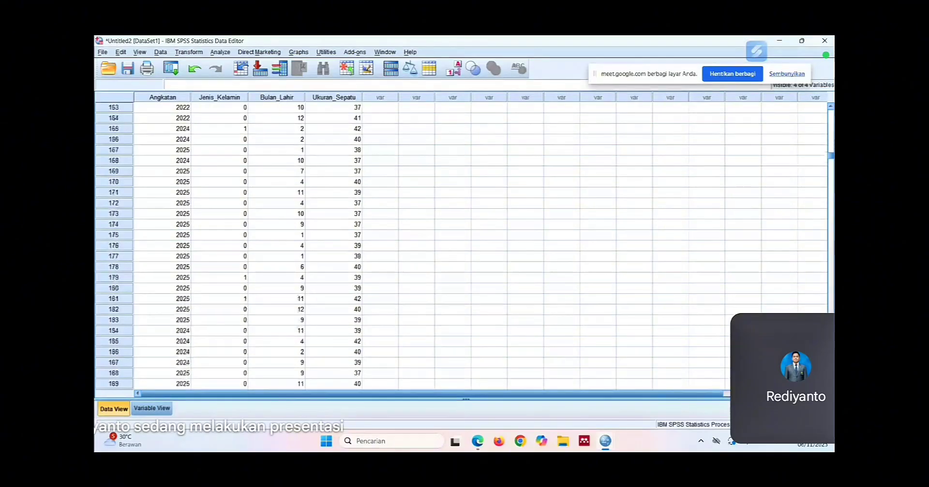
scroll(631, 300, "down", 20)
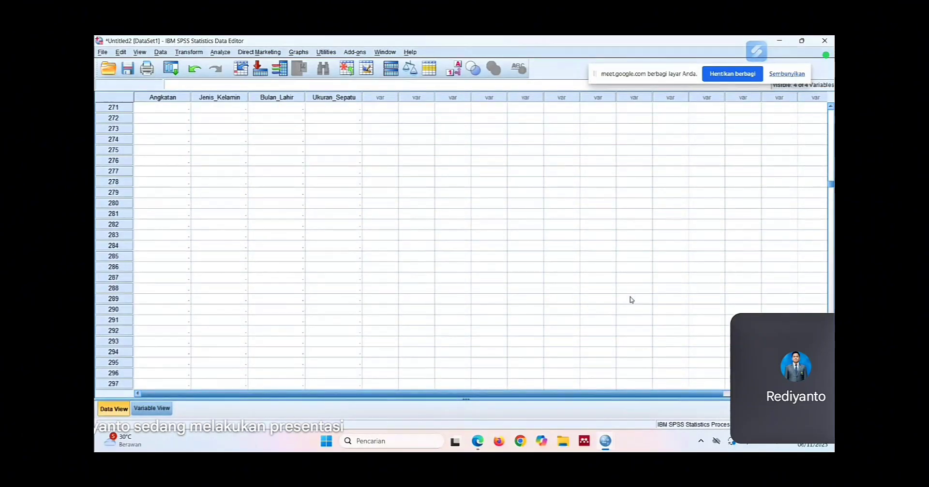
mouse_move(605, 444)
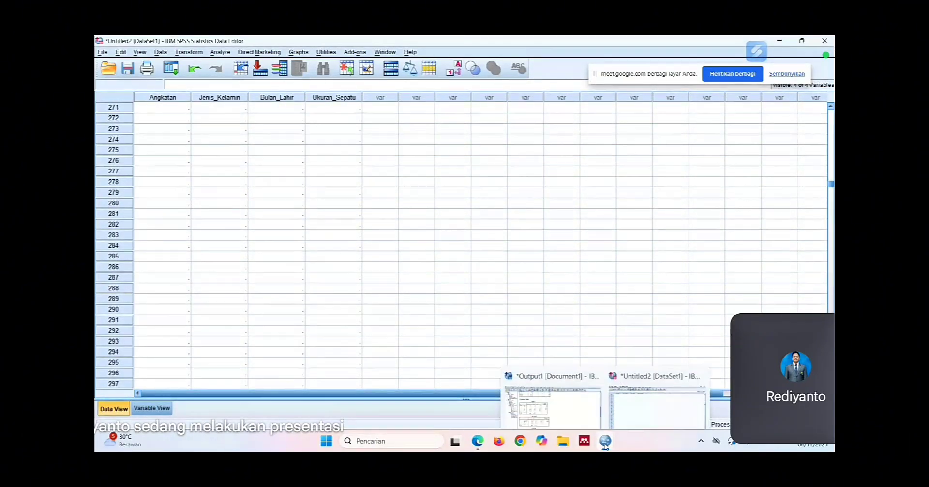
left_click(553, 389)
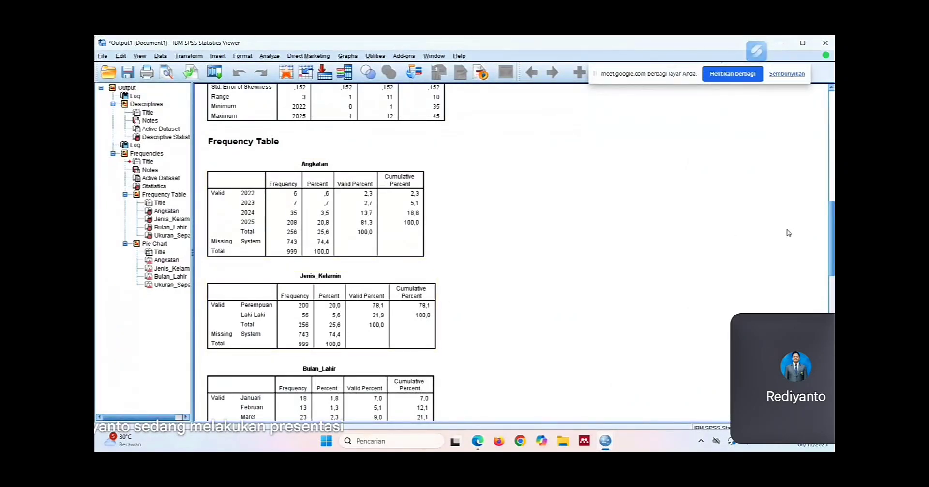
Examine the Jenis_Kelamin, Bulan_Lahir and Ukuran_Sepatu frequency tables in the output
left_click_drag(832, 225, 832, 262)
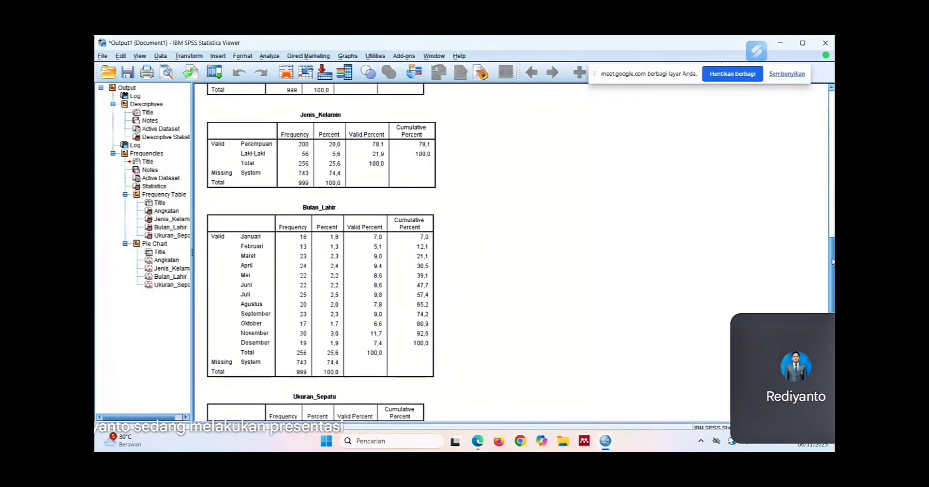
left_click(377, 186)
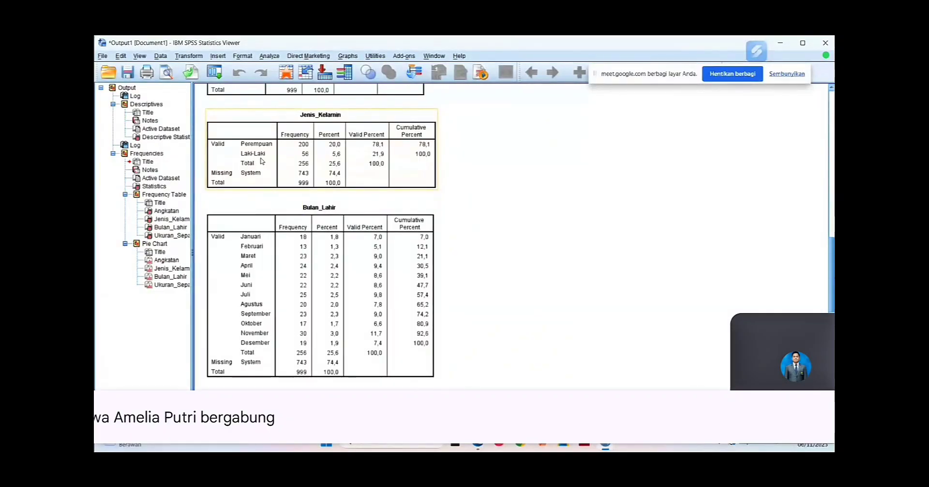
left_click(261, 334)
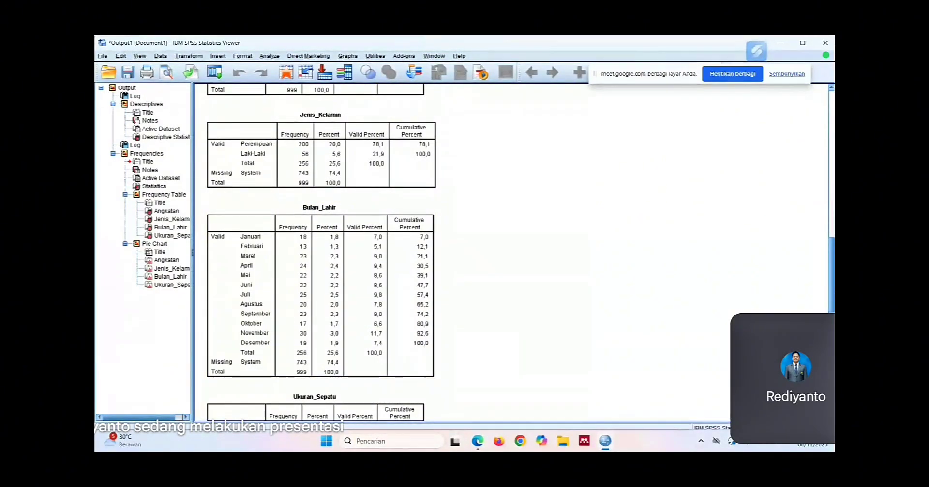
scroll(319, 251, "down", 5)
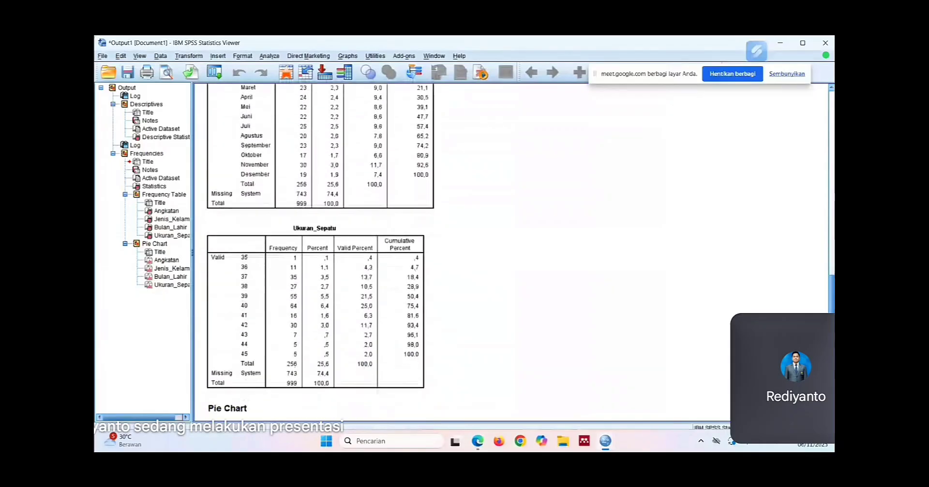
scroll(319, 252, "down", 1)
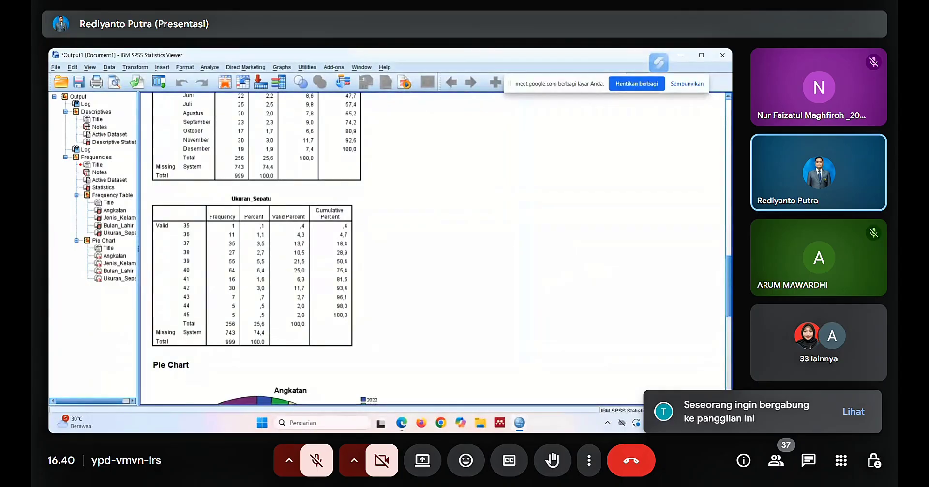
Examine the Angkatan, Jenis_Kelamin, Bulan_Lahir and Ukuran_Sepatu pie charts in the output, and return to the Descriptive Statistics table
mouse_move(731, 281)
left_mouse_down()
mouse_move(729, 331)
mouse_move(728, 291)
left_mouse_up()
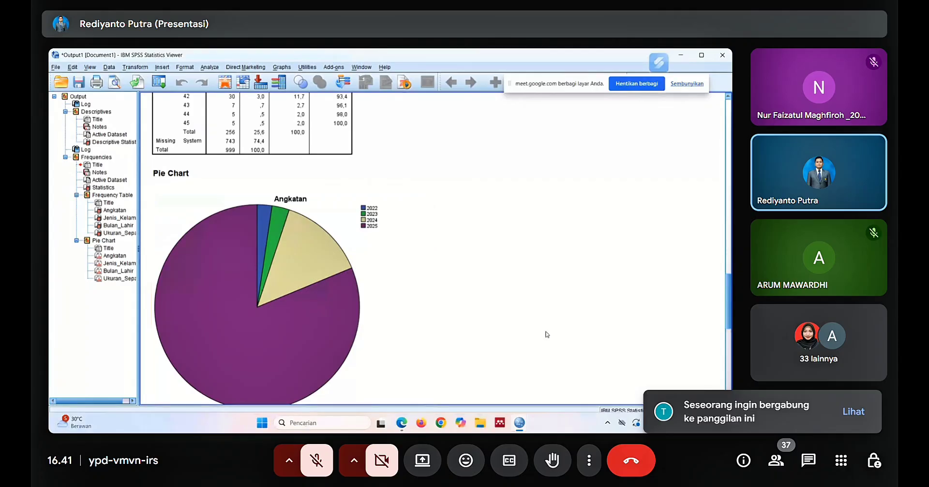
left_click(729, 348)
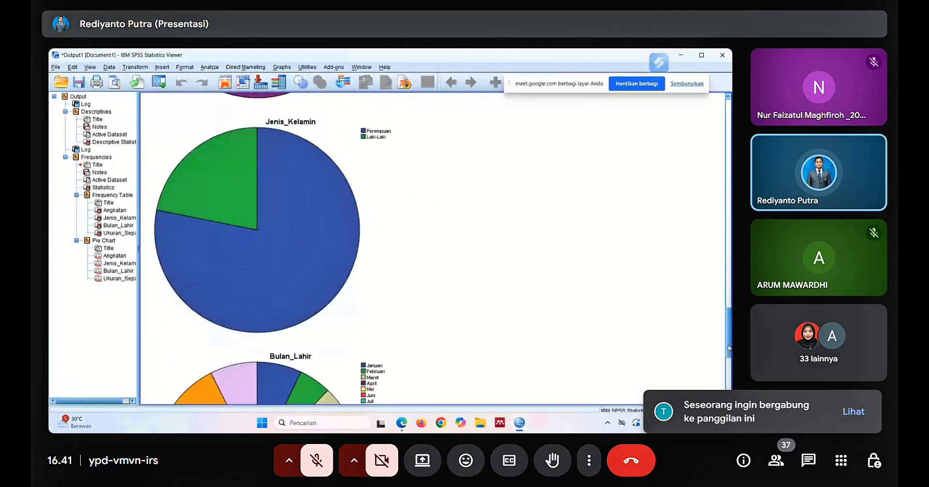
left_click(730, 387)
left_click(729, 388)
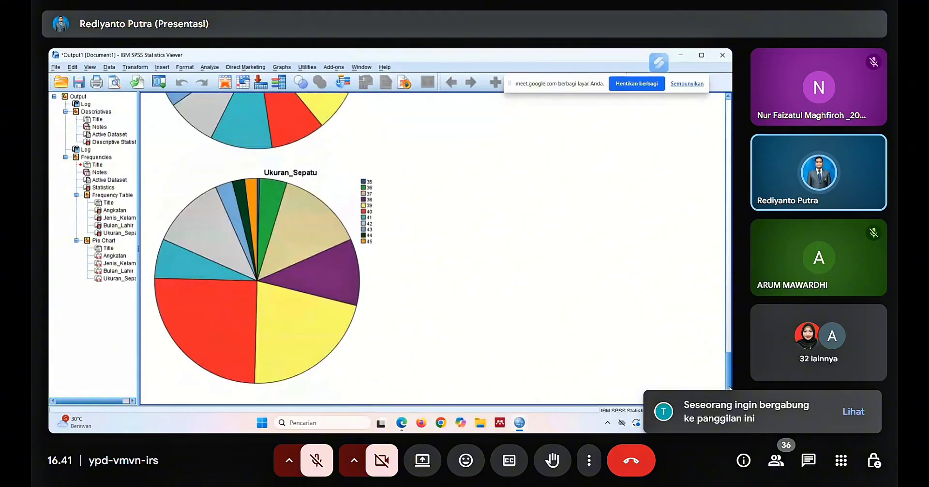
left_click(377, 303)
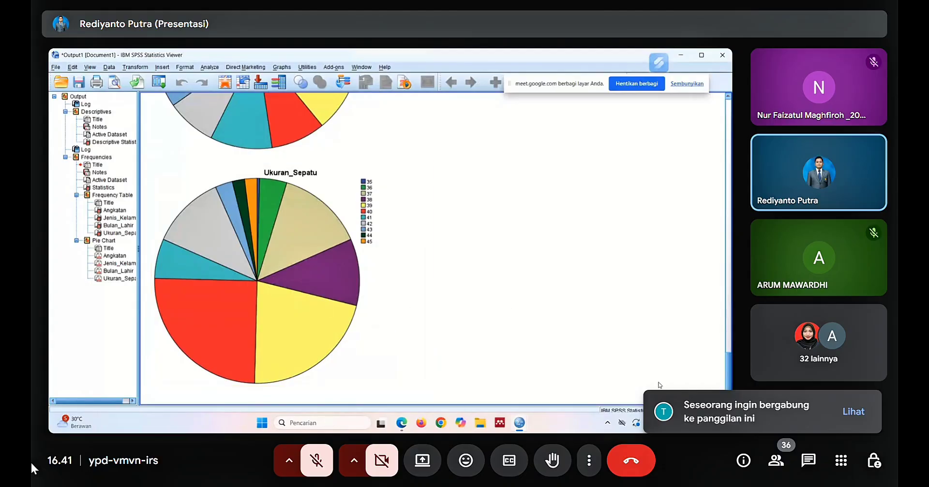
left_click_drag(726, 366, 725, 251)
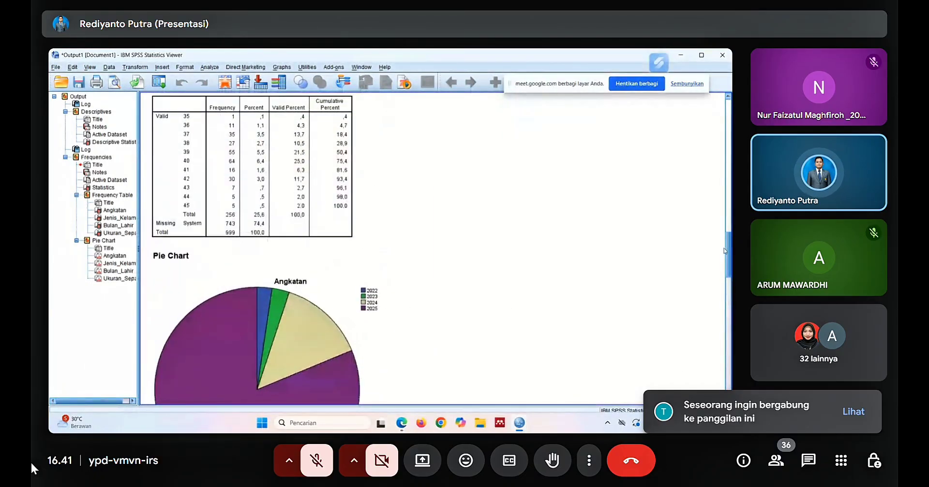
left_click_drag(731, 199, 730, 182)
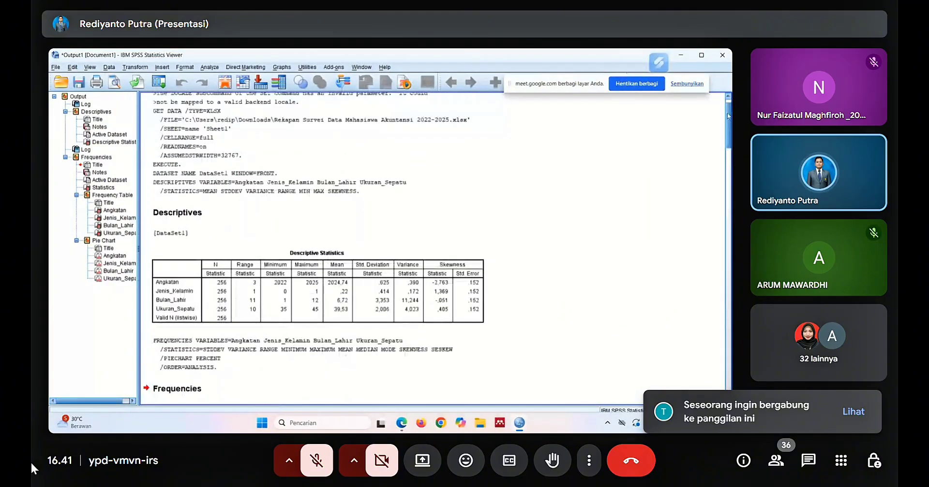